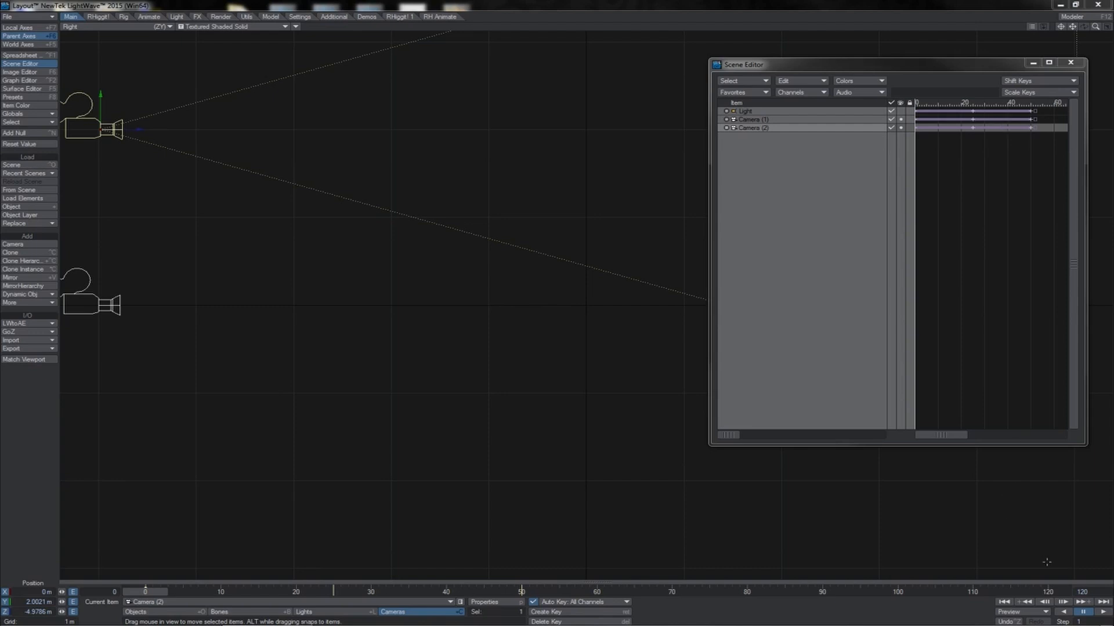
# - Play the camera animation, stop it, and have both cameras selected
pyautogui.click(1102, 613)
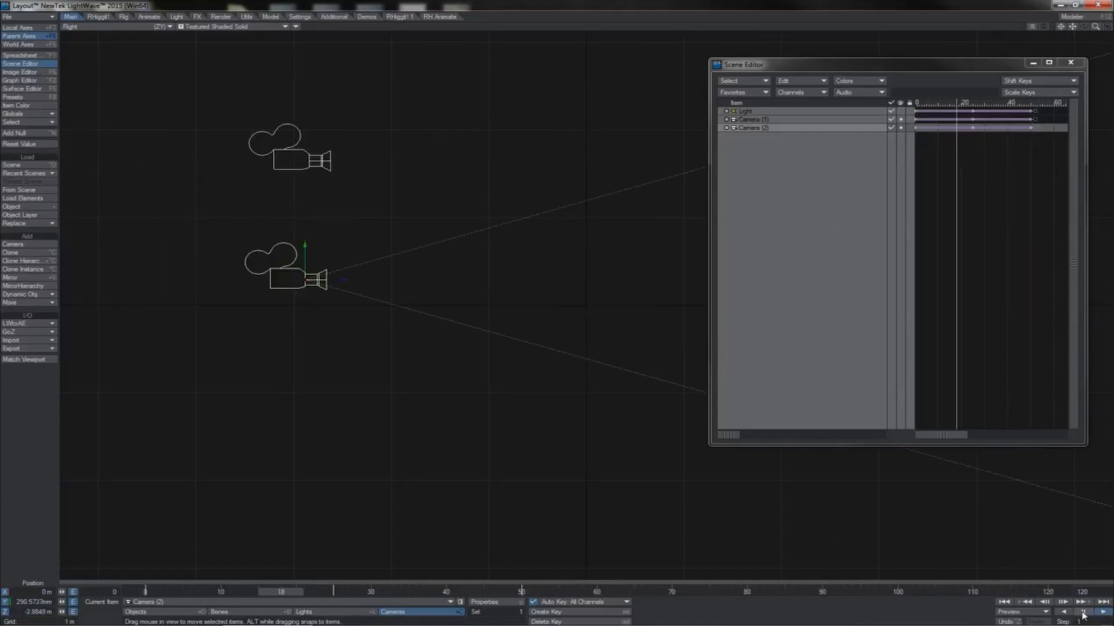
pyautogui.click(1082, 612)
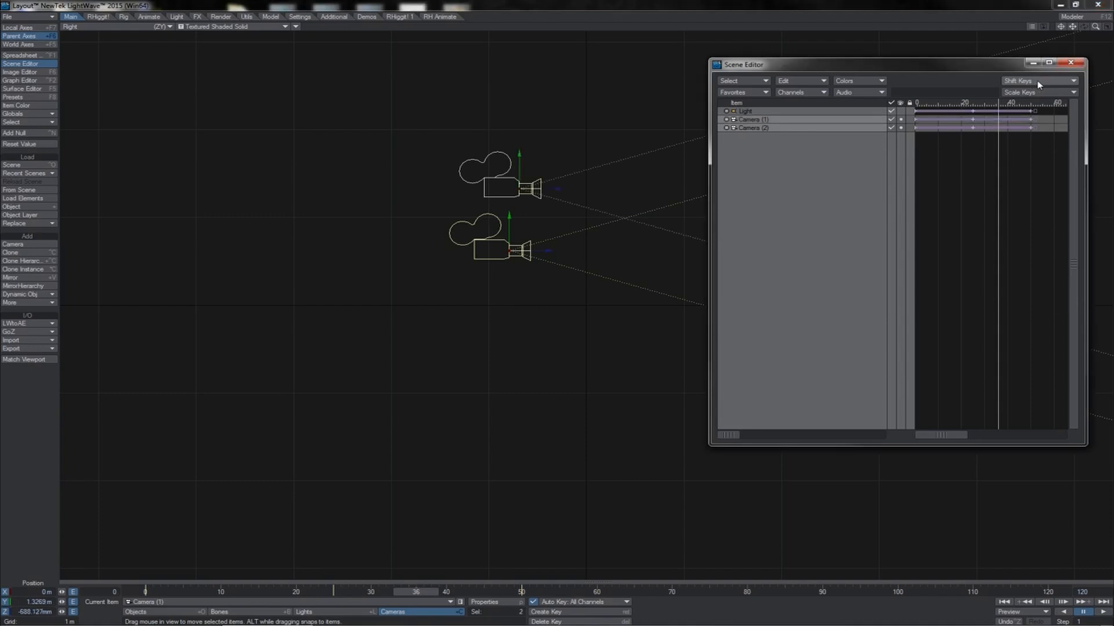
# - Shift the key times of both selected cameras by 15 frames for the keys between frames 10 and 60
pyautogui.click(1038, 85)
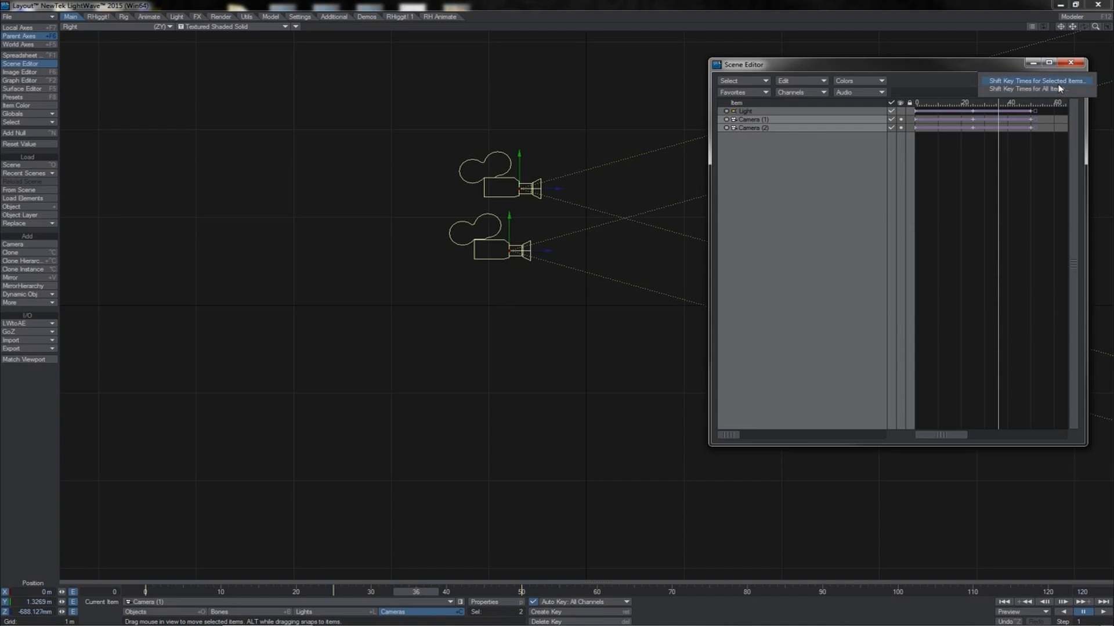
pyautogui.click(1057, 83)
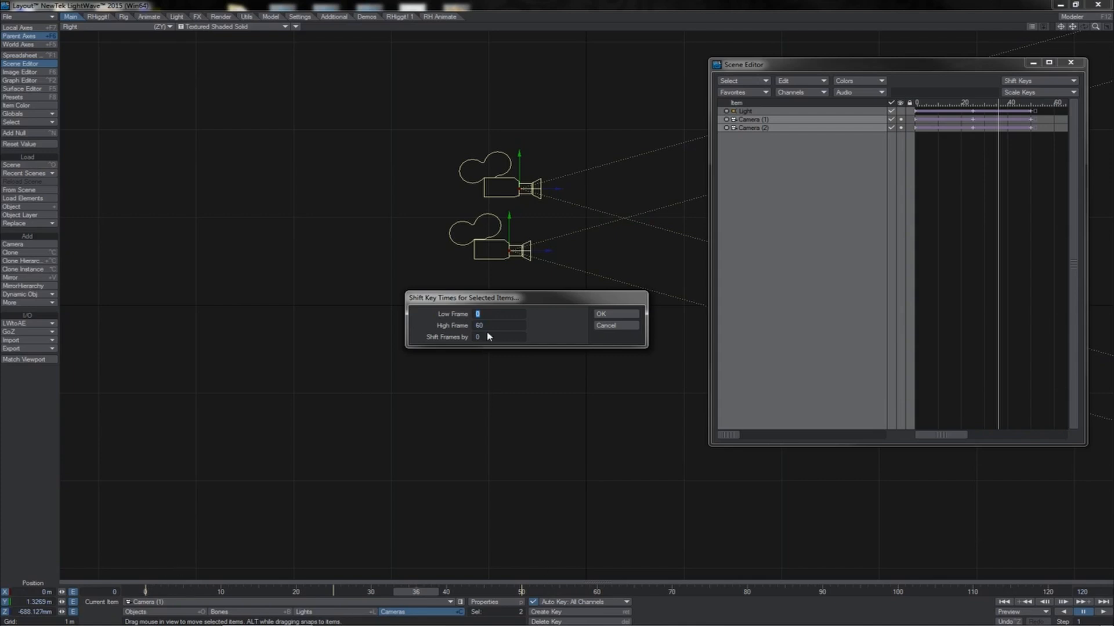
pyautogui.write('10')
pyautogui.press('Tab')
pyautogui.press('Tab')
pyautogui.write('15')
pyautogui.click(617, 314)
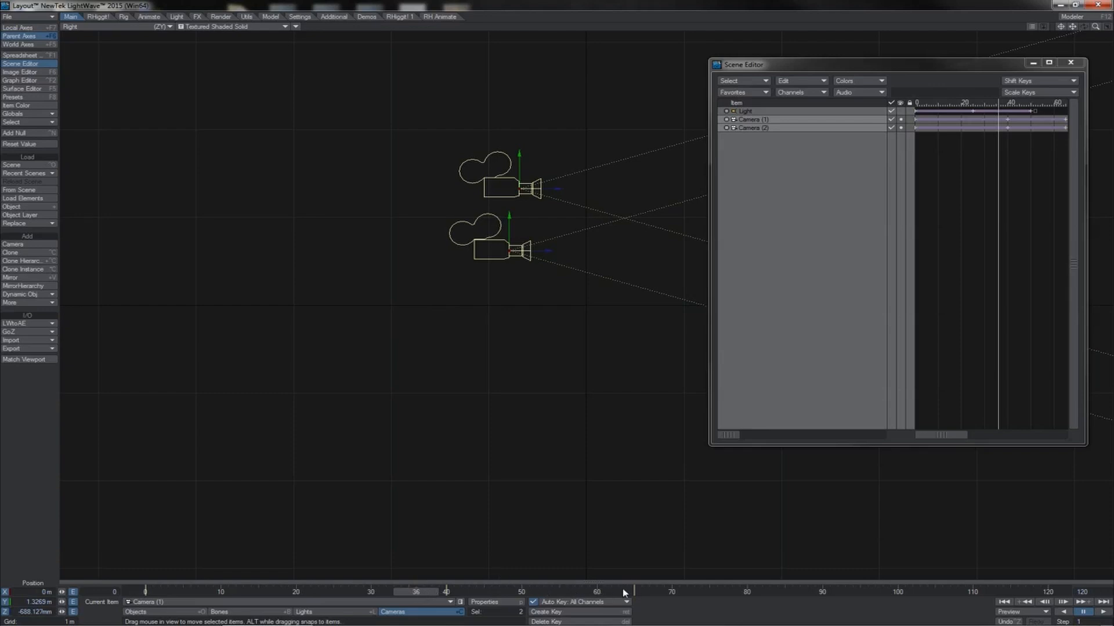
# - Shift the selected cameras' keys between frames 10 and 60 by -10 frames
pyautogui.click(1021, 81)
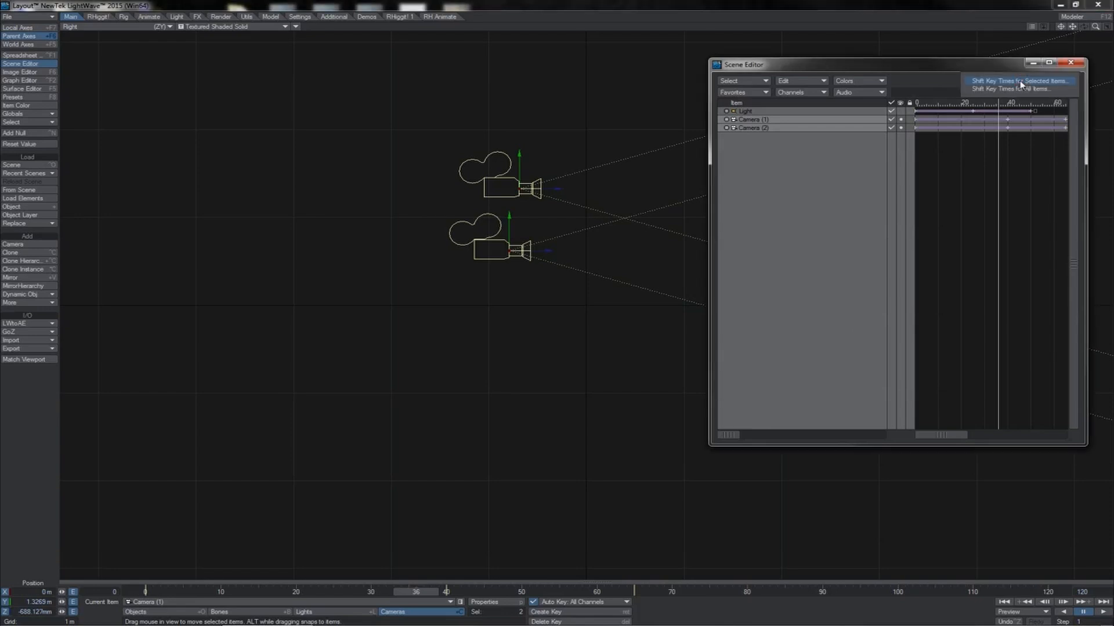
pyautogui.click(1021, 82)
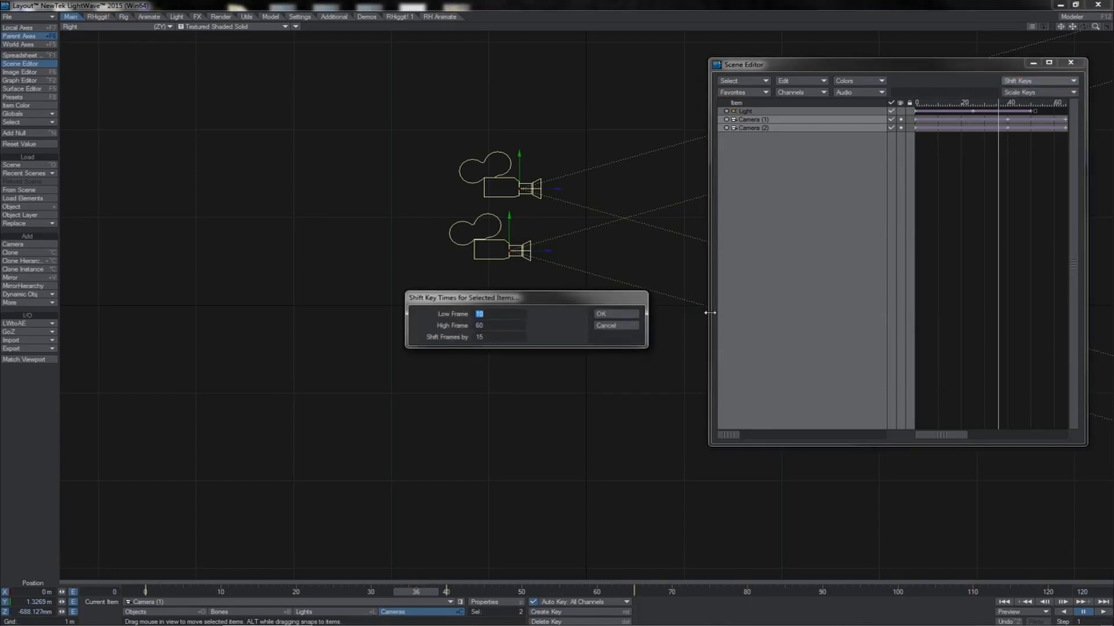
pyautogui.doubleClick(477, 337)
pyautogui.press('BackSpace')
pyautogui.press('Return')
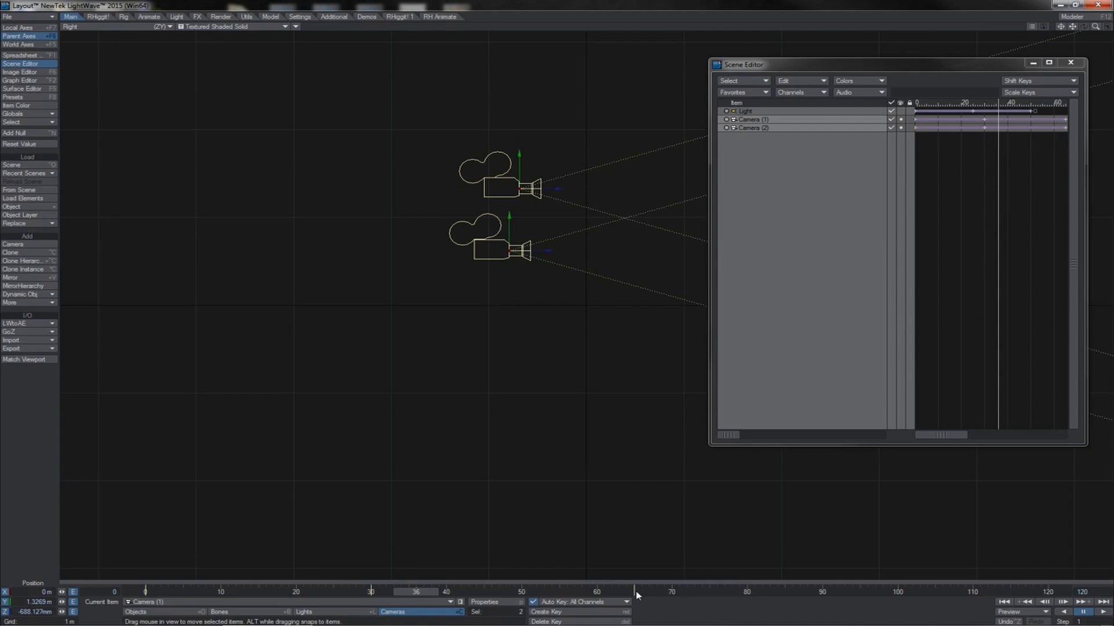
# - Scale the selected cameras' key times by 1.5 between frames 0 and 65, and scrub the timeline to frame 31
pyautogui.click(1027, 96)
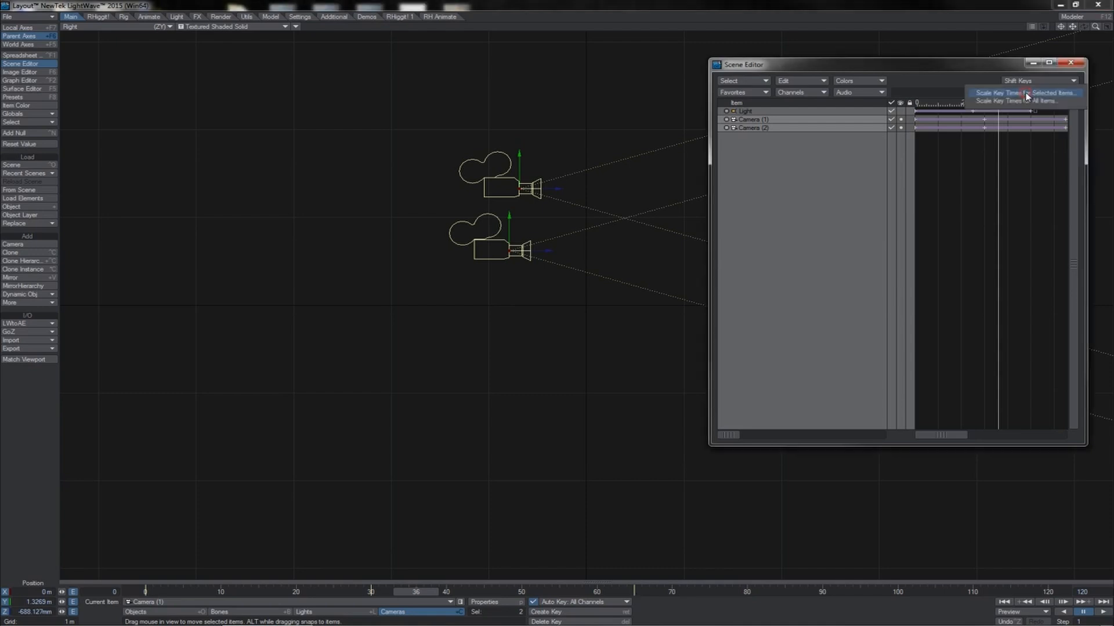
pyautogui.click(1061, 94)
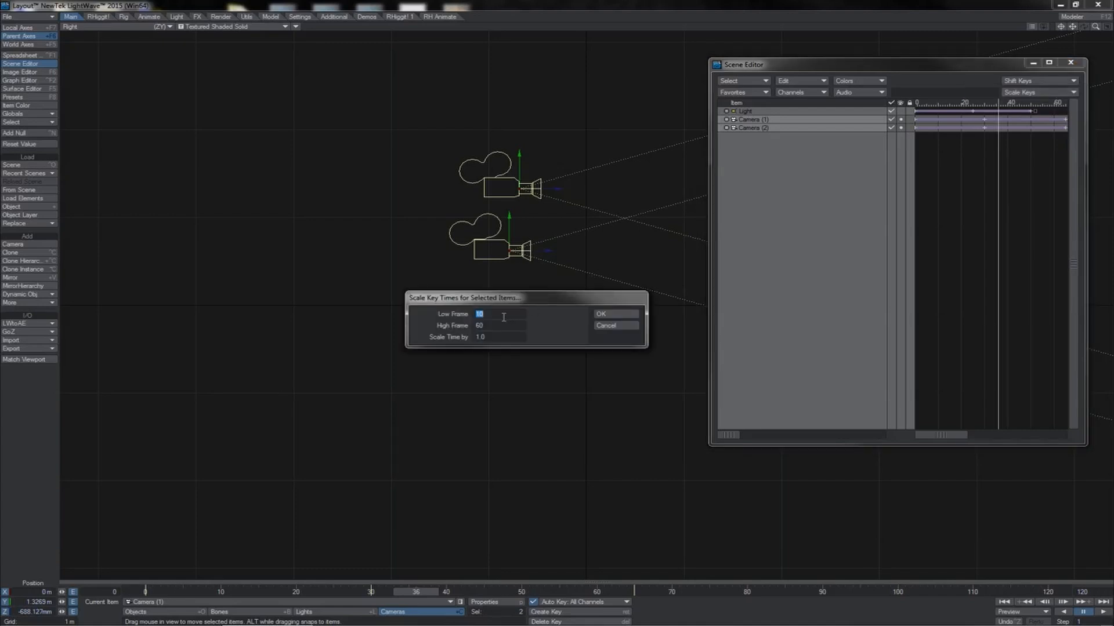
pyautogui.write('0')
pyautogui.press('Tab')
pyautogui.write('65')
pyautogui.press('Tab')
pyautogui.write('1')
pyautogui.press('Return')
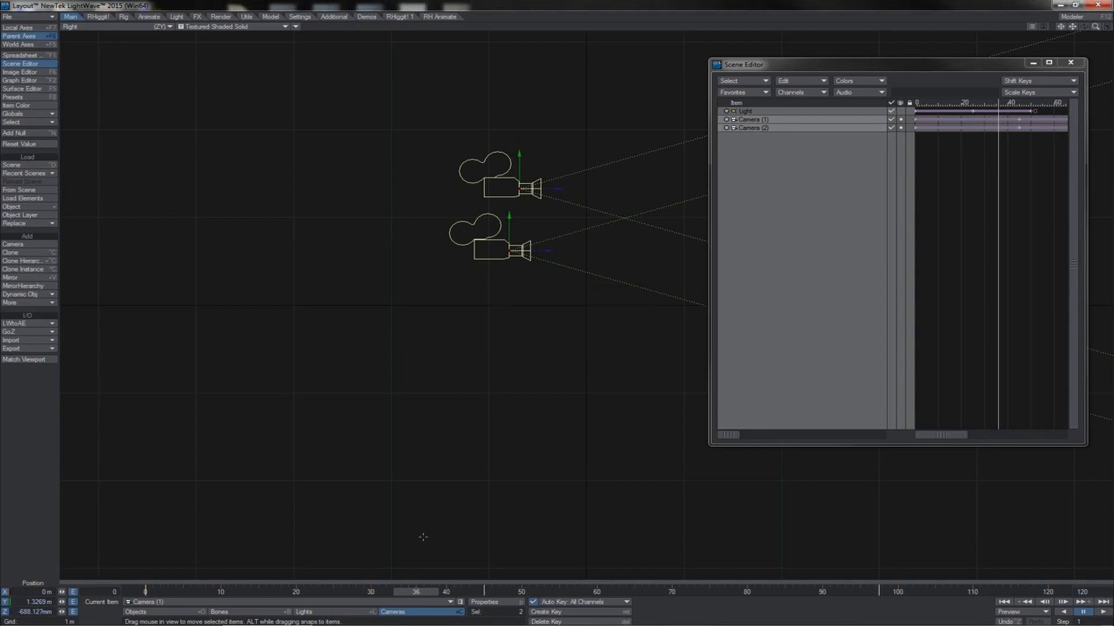
pyautogui.moveTo(416, 591)
pyautogui.mouseDown()
pyautogui.moveTo(882, 591)
pyautogui.moveTo(377, 592)
pyautogui.mouseUp()
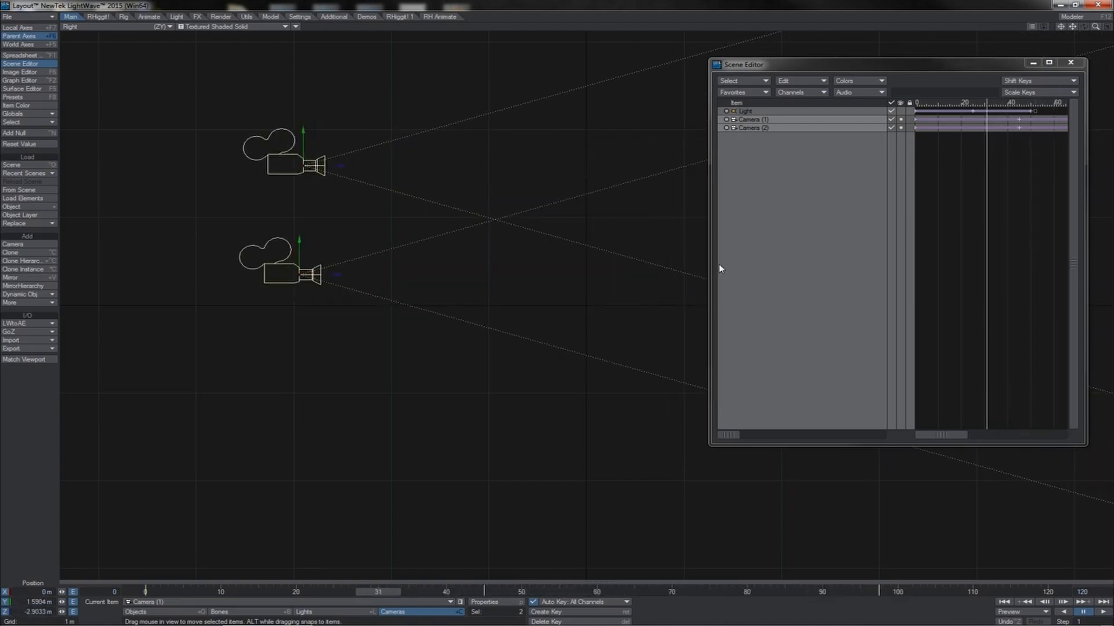
# - Scale the selected cameras' key times by 0.5 between frames 0 and 100
pyautogui.click(1031, 93)
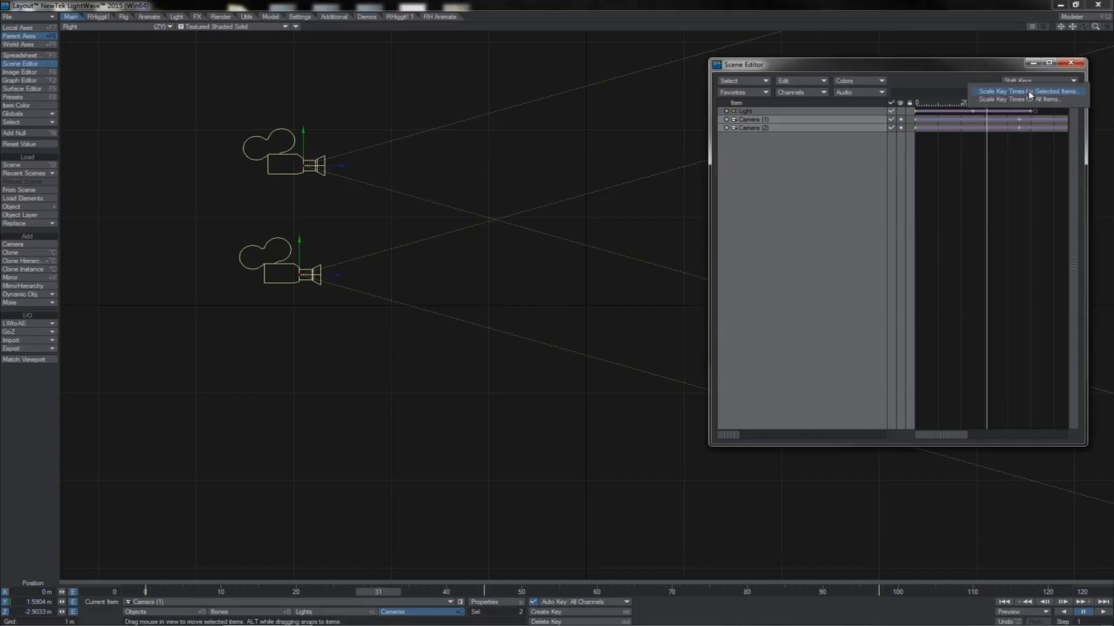
pyautogui.click(1030, 93)
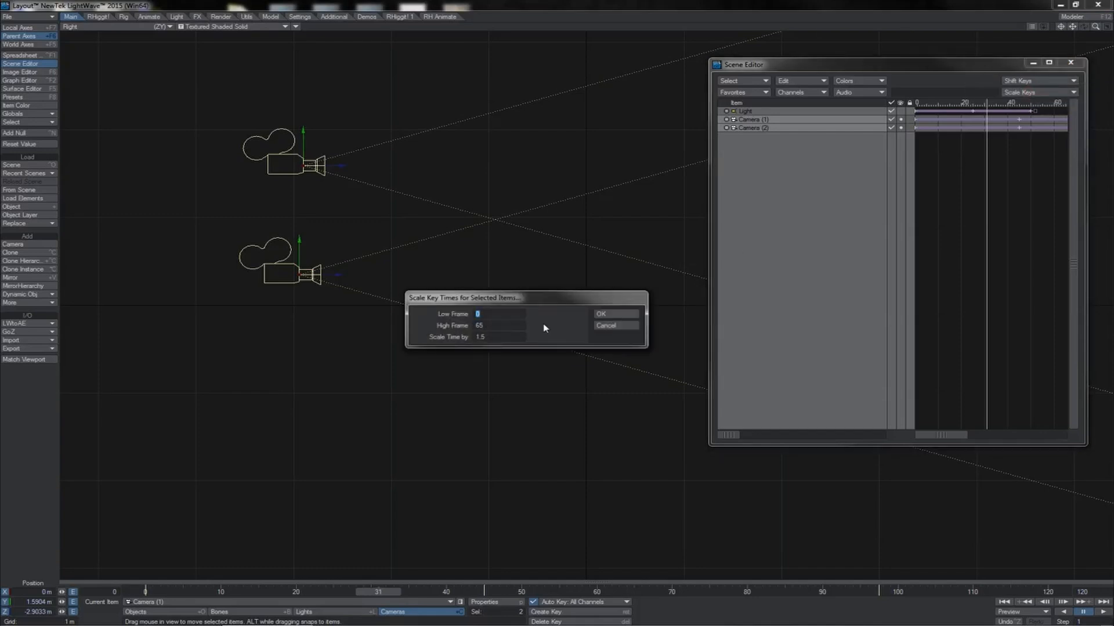
pyautogui.click(489, 325)
pyautogui.write('100')
pyautogui.press('Tab')
pyautogui.press('Return')
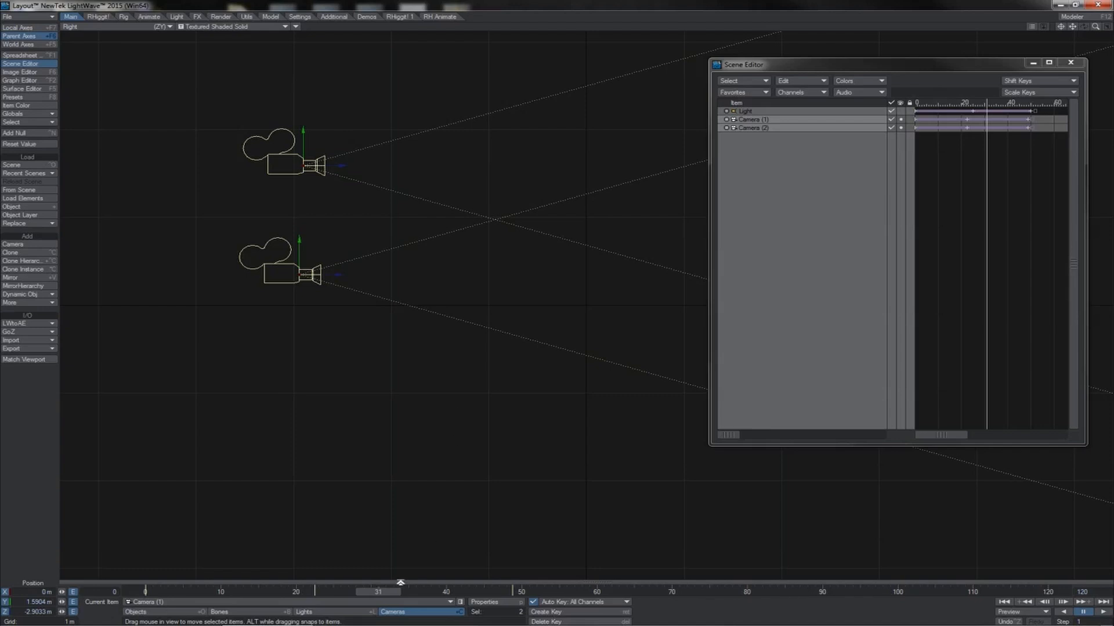
# - Scrub the timeline to frame 23 and step between keys to inspect where the scaled middle key falls
pyautogui.moveTo(380, 592)
pyautogui.mouseDown()
pyautogui.moveTo(514, 592)
pyautogui.moveTo(318, 592)
pyautogui.mouseUp()
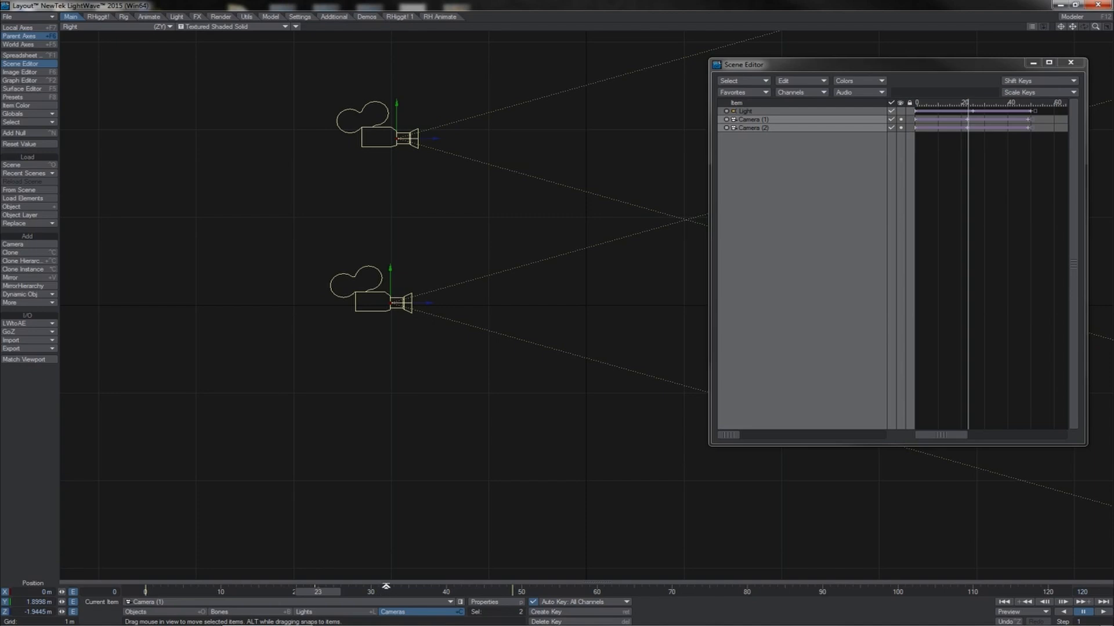
pyautogui.moveTo(326, 592); pyautogui.dragTo(318, 593)
pyautogui.press('Left')
pyautogui.press('Right')
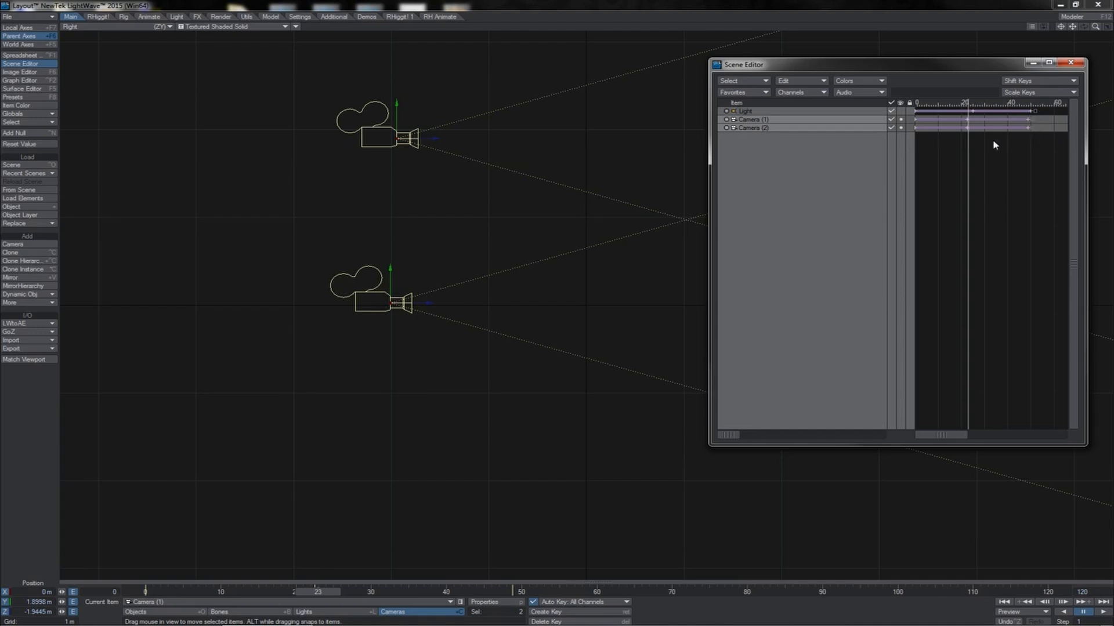
# - Select the light and slide the whole key bar of Camera (2) about 4 frames later in the Scene Editor
pyautogui.click(808, 110)
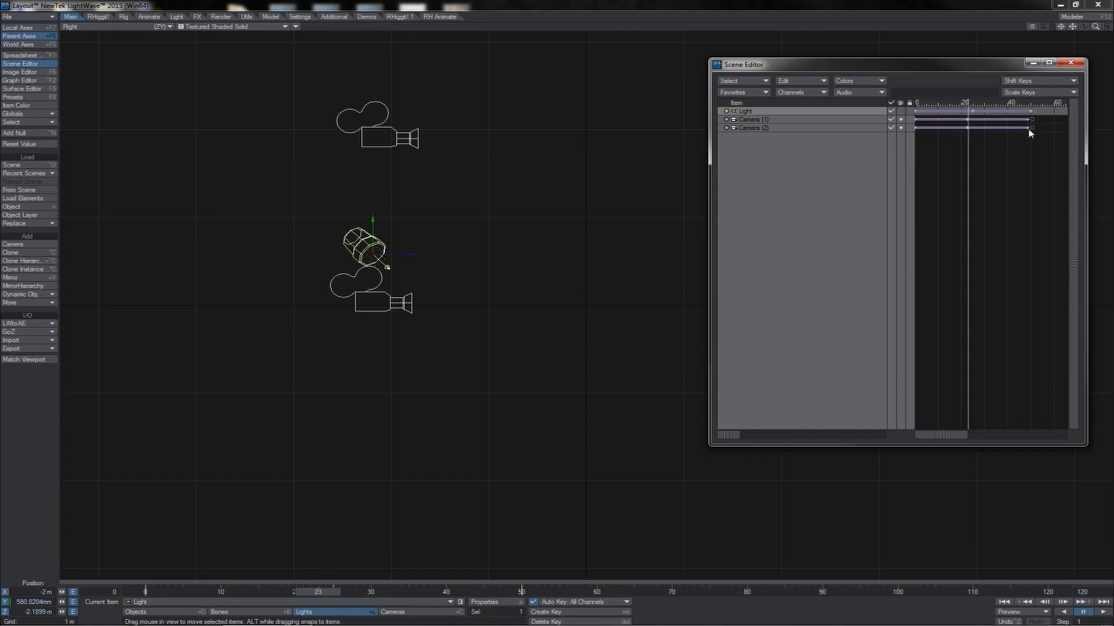
pyautogui.moveTo(984, 127)
pyautogui.mouseDown()
pyautogui.moveTo(1017, 128)
pyautogui.moveTo(982, 130)
pyautogui.mouseUp()
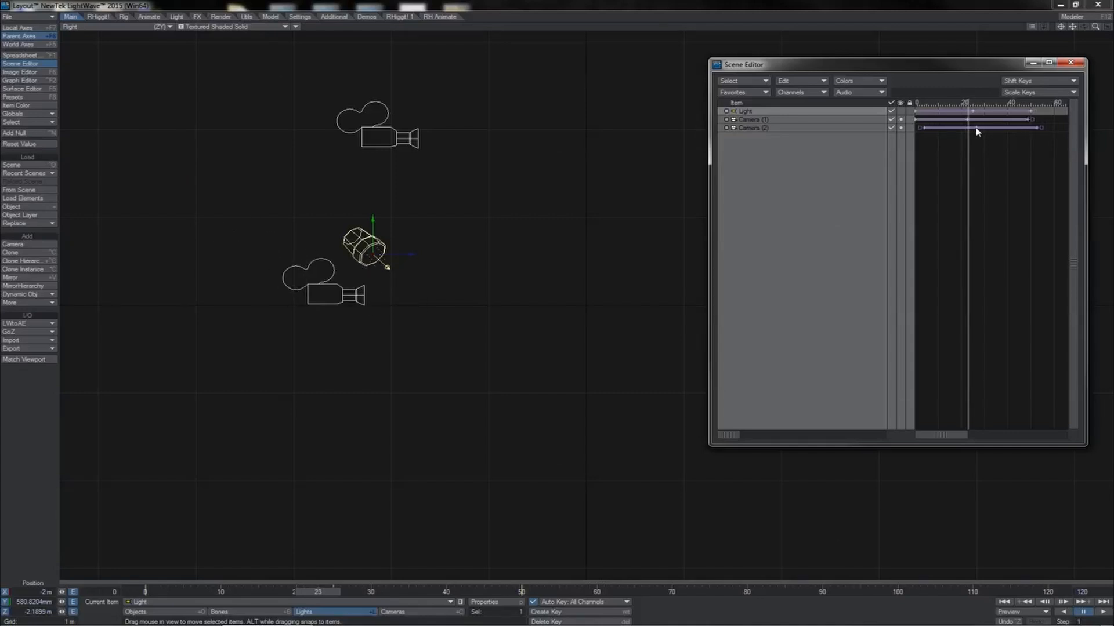
pyautogui.moveTo(977, 131); pyautogui.dragTo(1023, 131)
# - Select both cameras and slide their key bars about 4 to 5 frames later
pyautogui.click(869, 118)
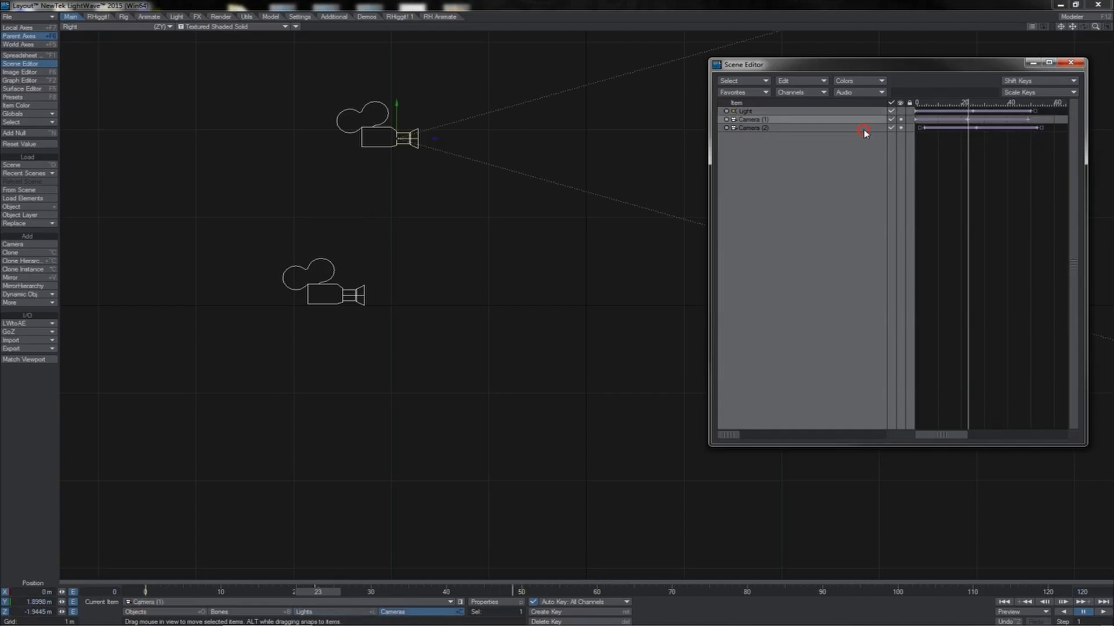
pyautogui.keyDown('shift'); pyautogui.click(865, 130); pyautogui.keyUp('shift')
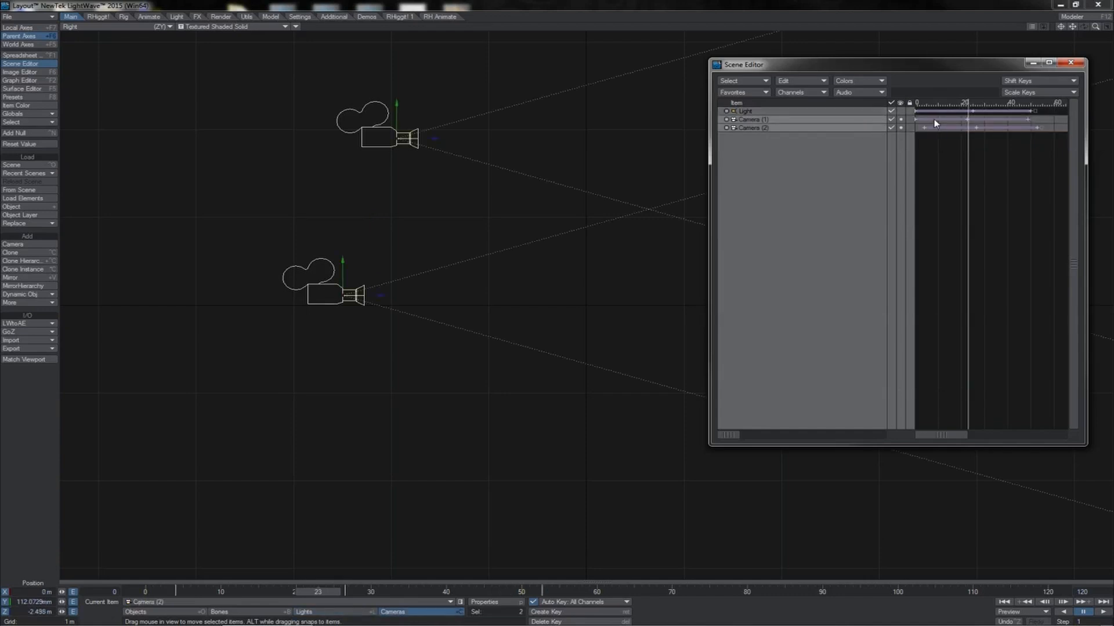
pyautogui.moveTo(933, 120)
pyautogui.mouseDown()
pyautogui.moveTo(972, 128)
pyautogui.moveTo(933, 128)
pyautogui.moveTo(965, 129)
pyautogui.moveTo(940, 128)
pyautogui.moveTo(951, 129)
pyautogui.mouseUp()
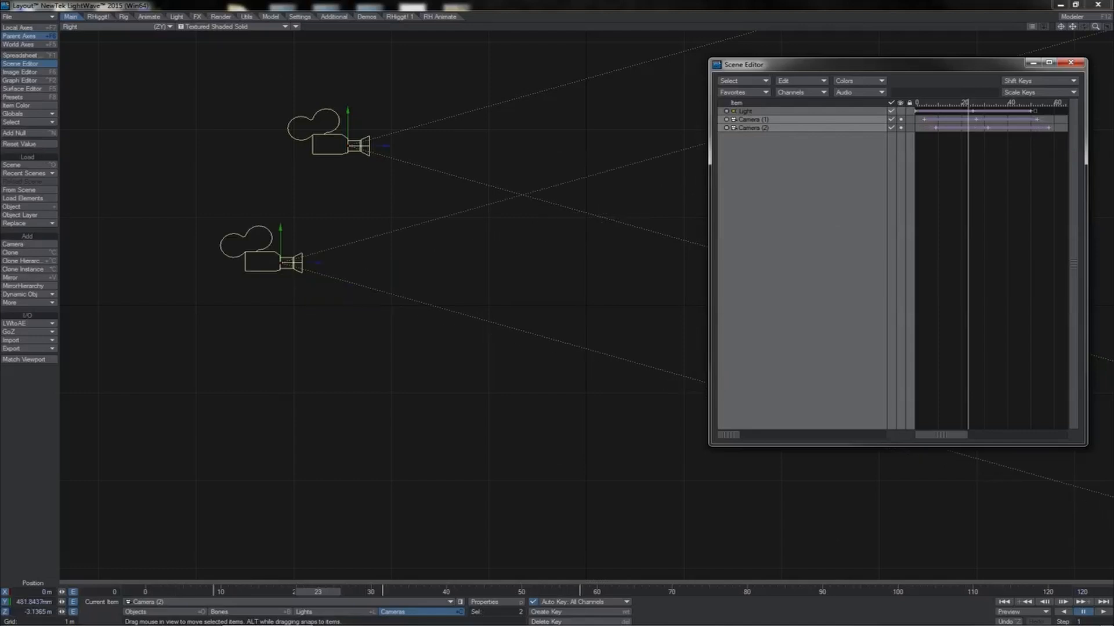
# - With the light selected, rescale the key bars by their end handles: Camera (1) to about frames 14–44, Camera (2) to about 7–38
pyautogui.click(849, 112)
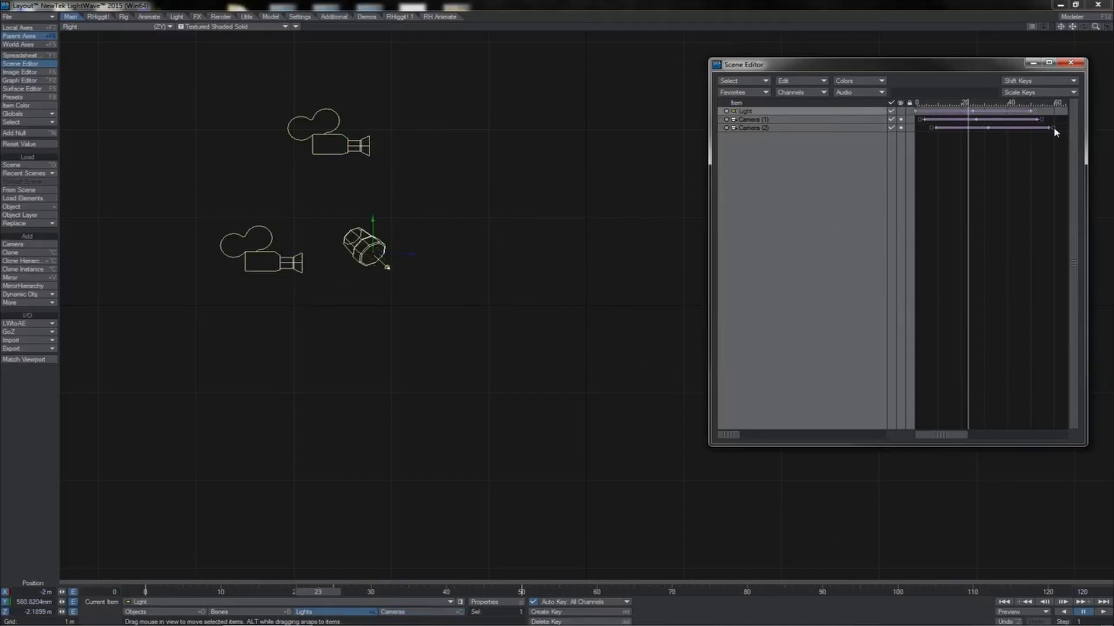
pyautogui.moveTo(1054, 128); pyautogui.dragTo(1021, 120)
pyautogui.moveTo(920, 119)
pyautogui.mouseDown()
pyautogui.moveTo(947, 119)
pyautogui.moveTo(929, 128)
pyautogui.mouseUp()
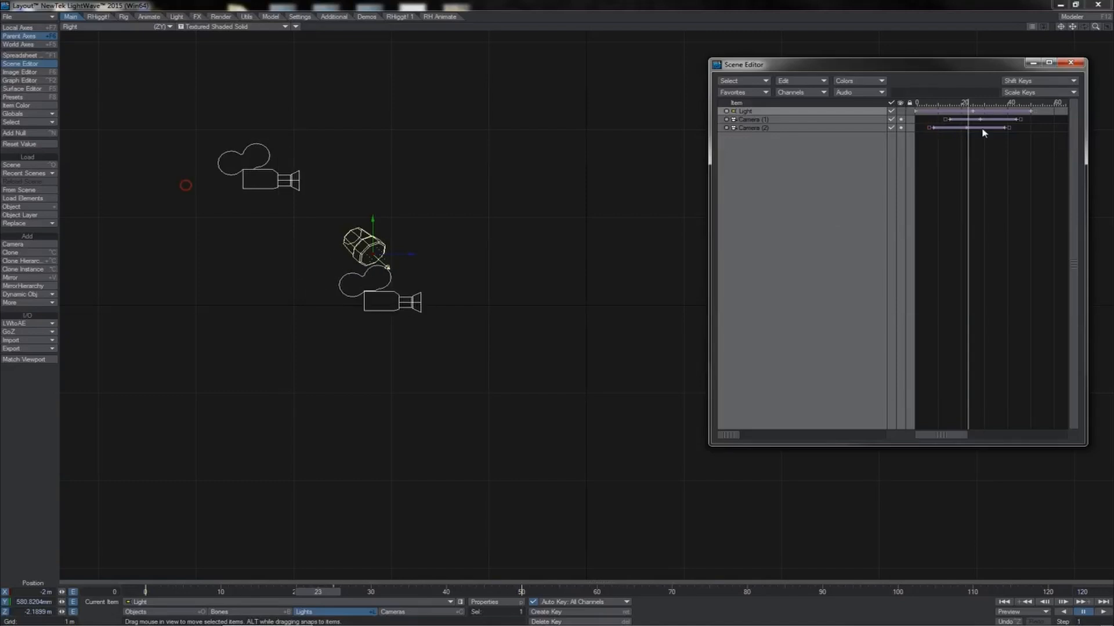
pyautogui.moveTo(1008, 128); pyautogui.dragTo(1007, 127)
# - Expand the channels of Camera (2), slide the Rotation B keys about 4 frames later and shorten the Rotation P key bar from its end
pyautogui.click(726, 128)
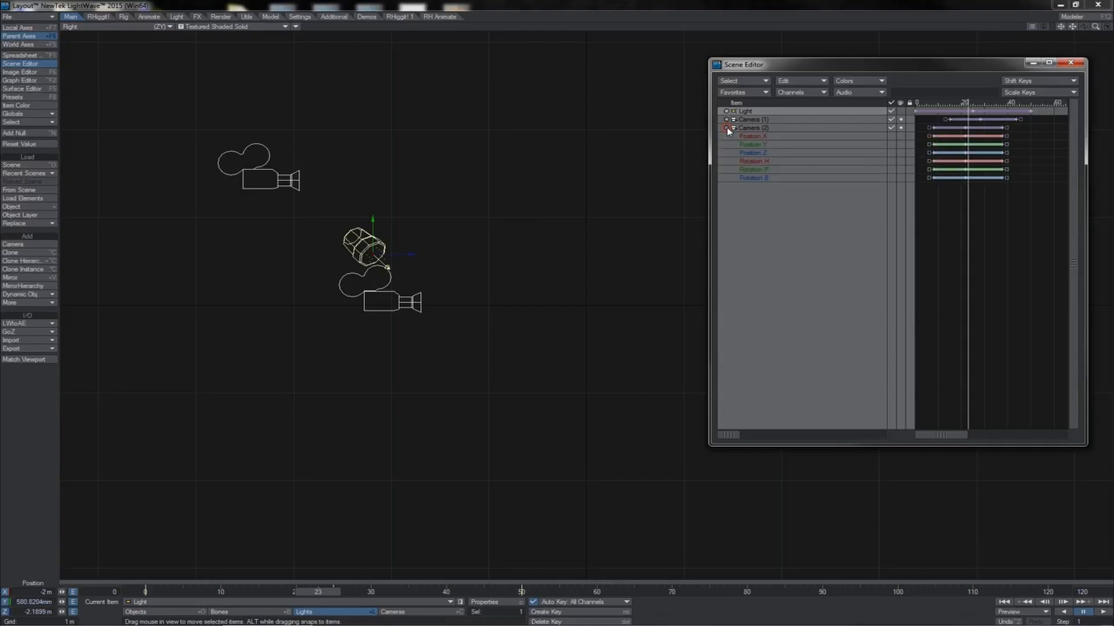
pyautogui.click(757, 136)
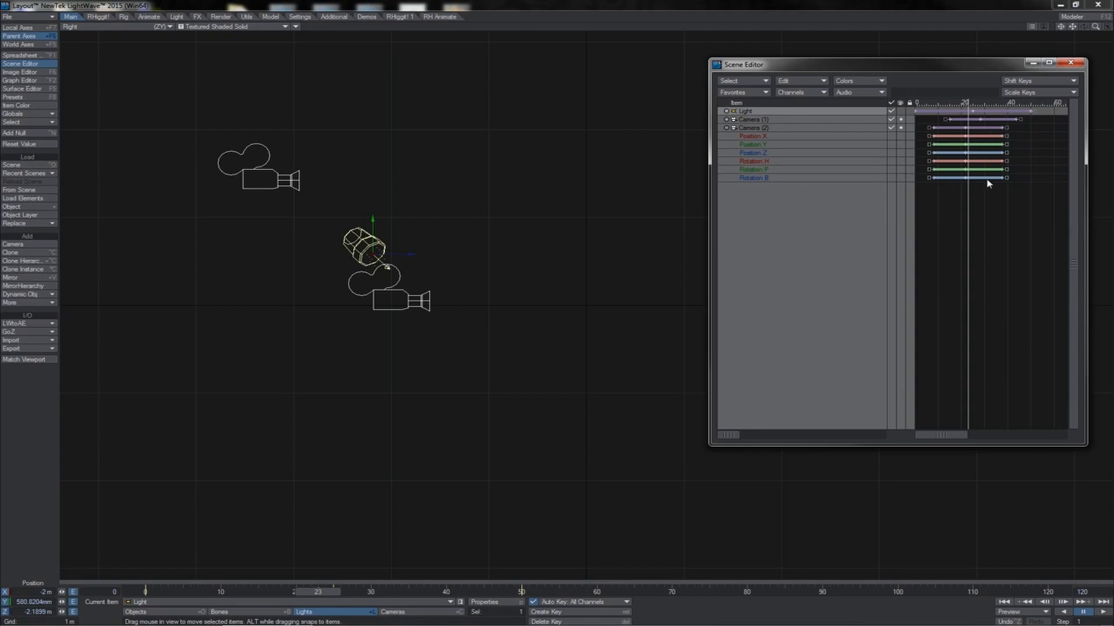
pyautogui.moveTo(978, 178)
pyautogui.mouseDown()
pyautogui.moveTo(996, 178)
pyautogui.moveTo(974, 178)
pyautogui.moveTo(987, 178)
pyautogui.mouseUp()
pyautogui.moveTo(1007, 170)
pyautogui.mouseDown()
pyautogui.moveTo(1025, 171)
pyautogui.moveTo(997, 171)
pyautogui.moveTo(1028, 169)
pyautogui.moveTo(994, 169)
pyautogui.mouseUp()
# - Adjust middle keys in individual Camera (2) channels, moving the Position Y key later and the Position Z key earlier
pyautogui.click(781, 143)
pyautogui.click(784, 157)
pyautogui.click(786, 165)
pyautogui.click(966, 163)
pyautogui.click(960, 153)
pyautogui.moveTo(966, 144); pyautogui.dragTo(978, 144)
# - Mark a frame range ending at 46 and check the range offered for scaling selected items' key times, without applying it
pyautogui.moveTo(1022, 203); pyautogui.dragTo(974, 203)
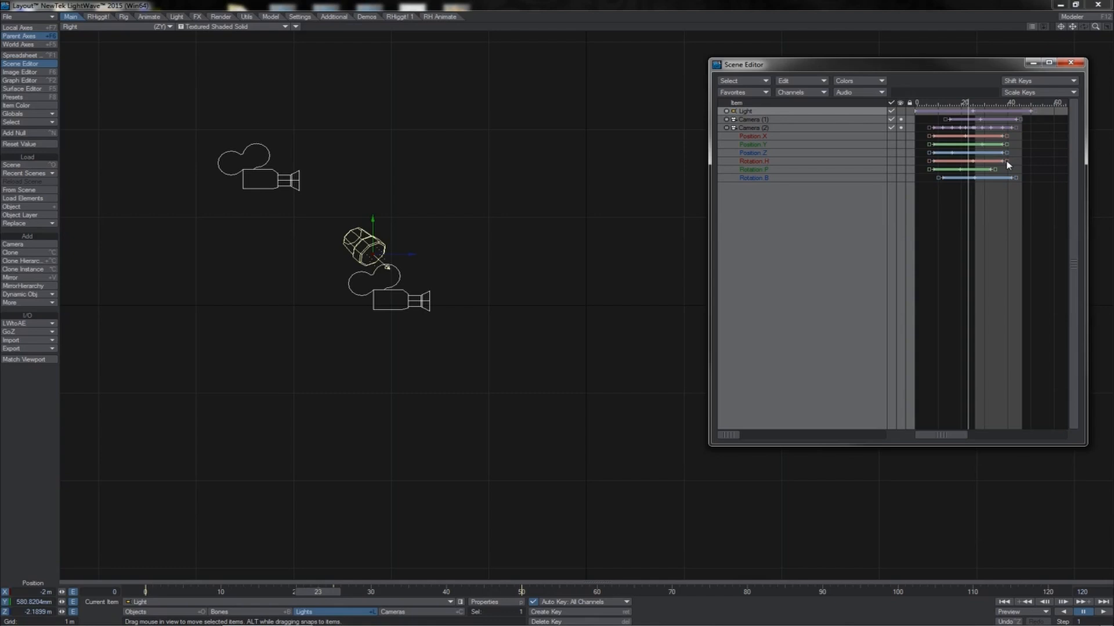
pyautogui.moveTo(1007, 152)
pyautogui.mouseDown()
pyautogui.moveTo(1018, 153)
pyautogui.moveTo(1006, 152)
pyautogui.mouseUp()
pyautogui.click(1034, 94)
pyautogui.click(1021, 100)
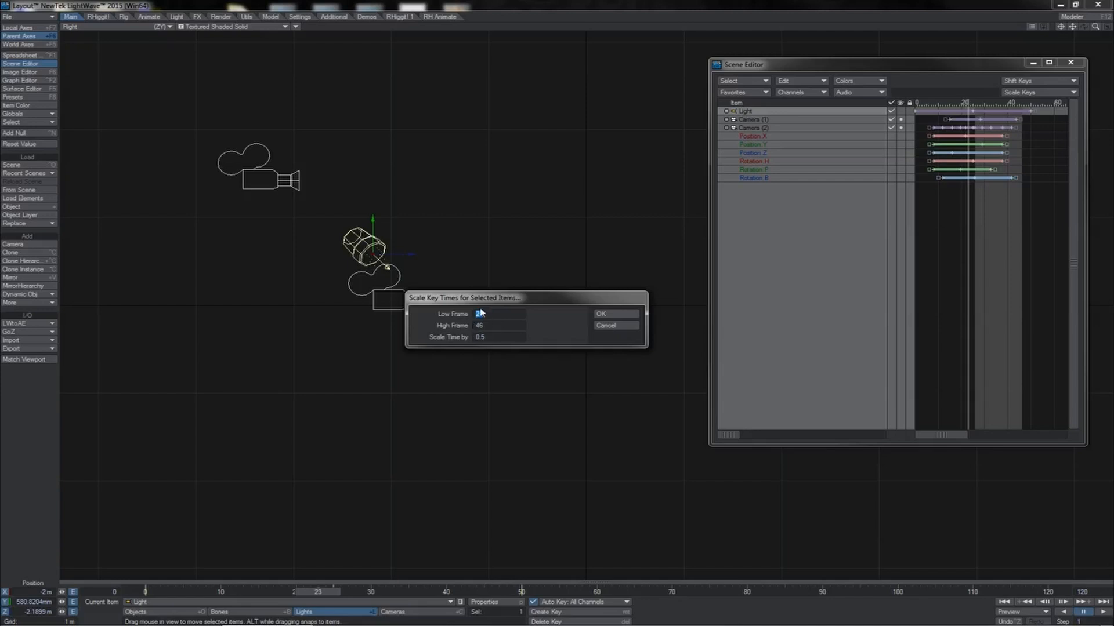
pyautogui.click(599, 327)
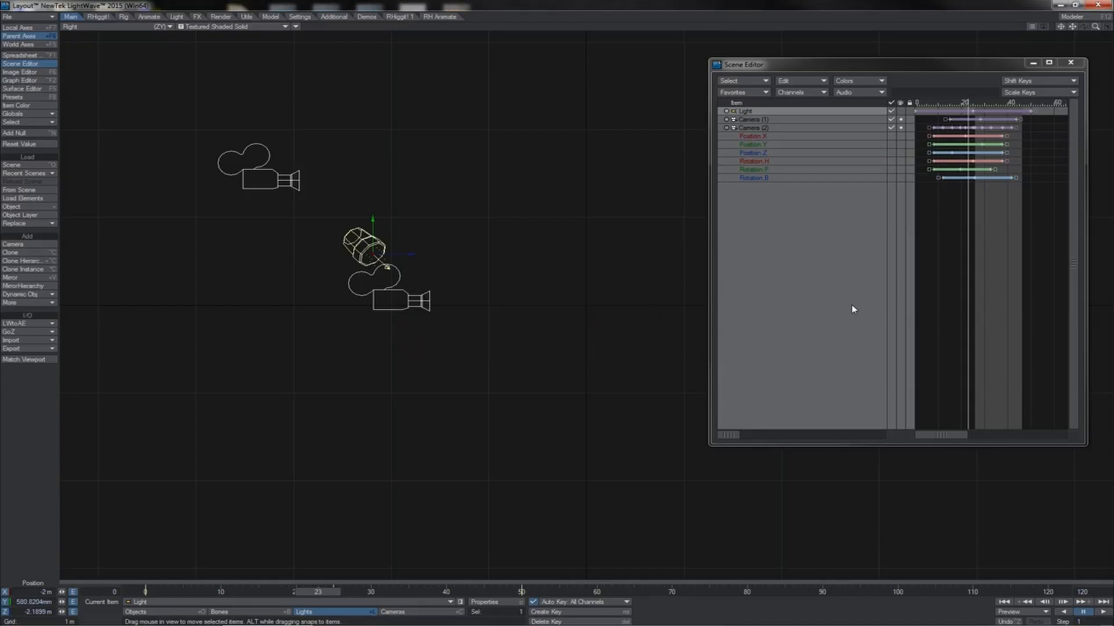
# - Mark frames 11 to 36 and check the range offered for shifting selected items' key times, without applying it
pyautogui.moveTo(942, 208); pyautogui.dragTo(999, 208)
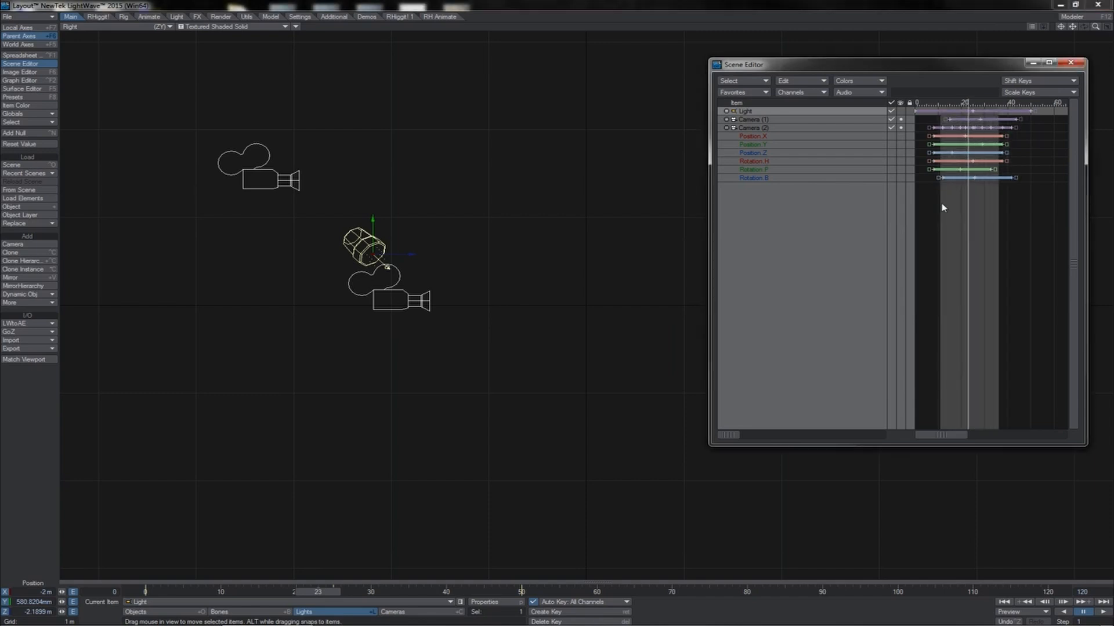
pyautogui.click(1023, 81)
pyautogui.click(1023, 83)
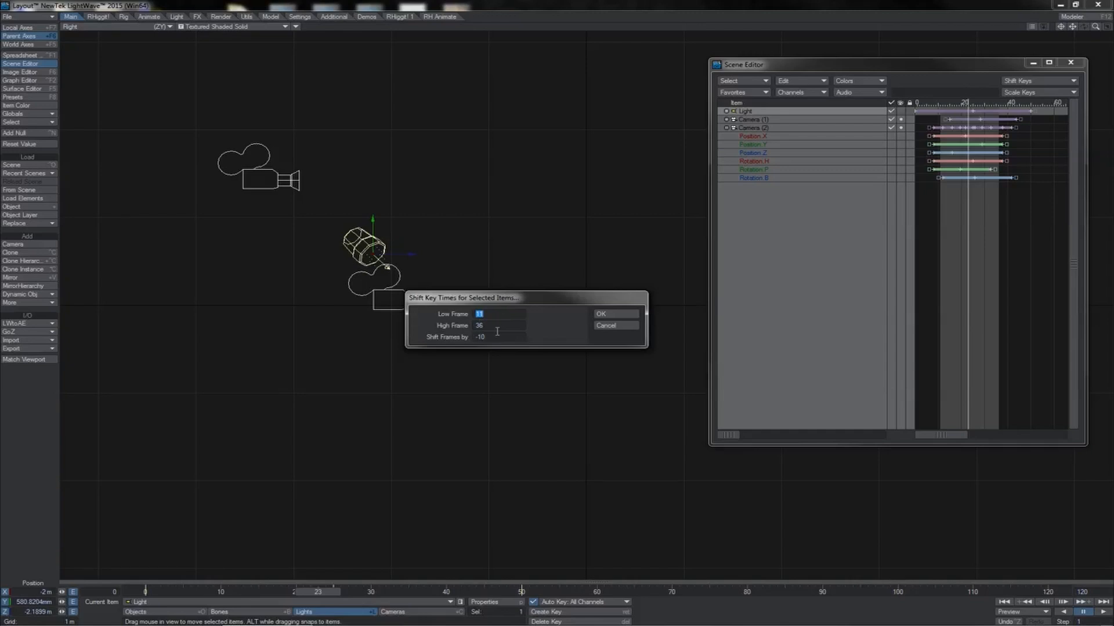
pyautogui.click(607, 327)
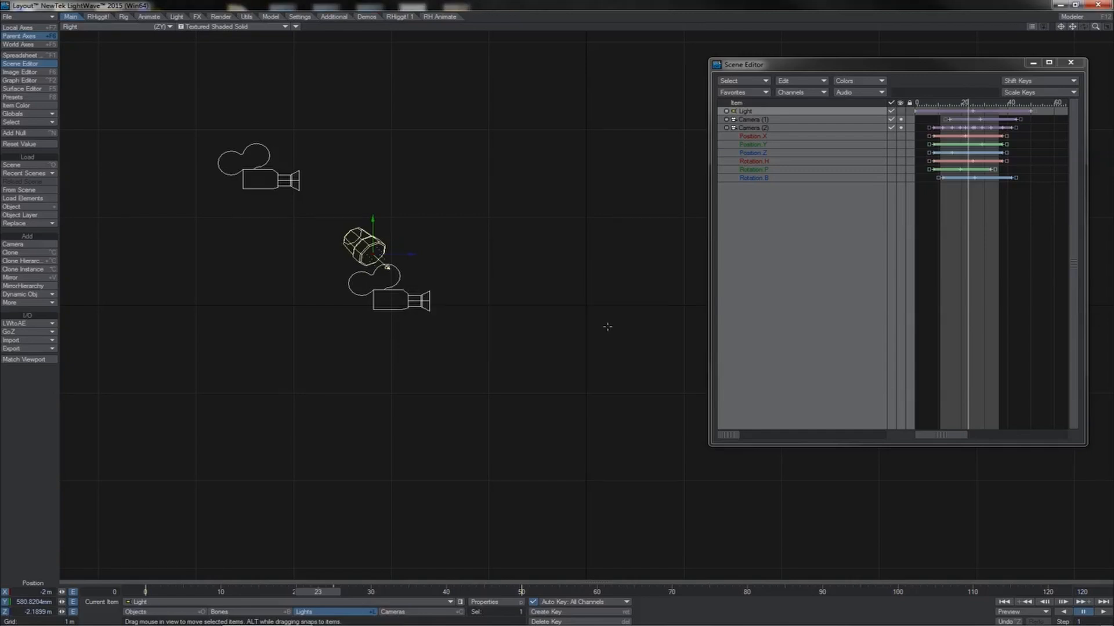